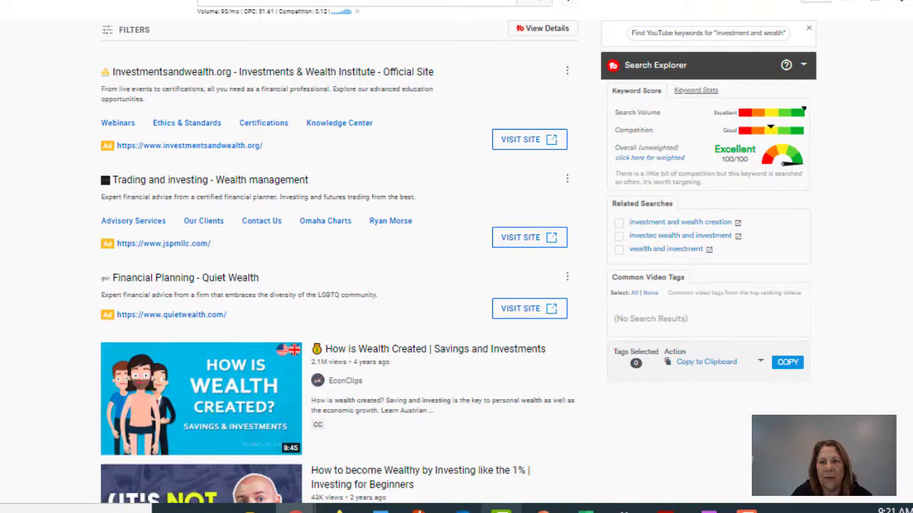
- Open The Rich Dad Channel from the wealth results and follow its banner link to the Rich Dad website
scroll(343, 264, down, 10)
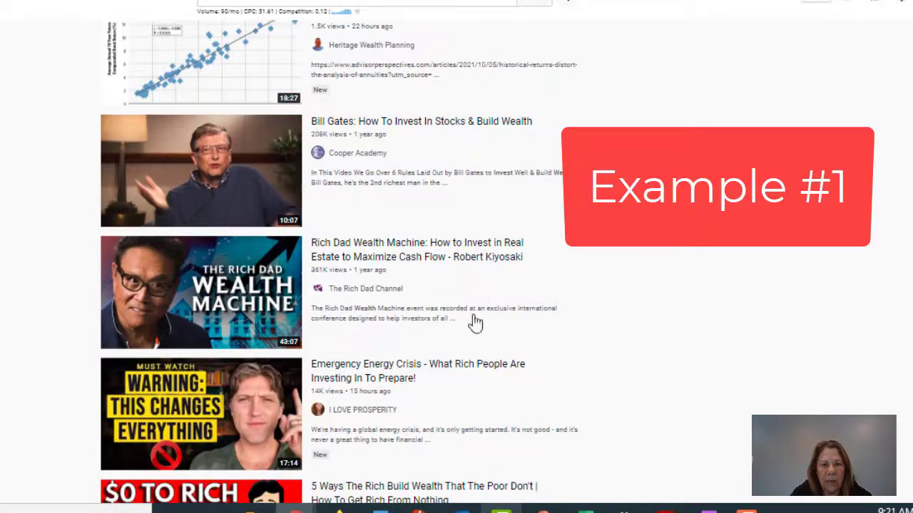
click(383, 290)
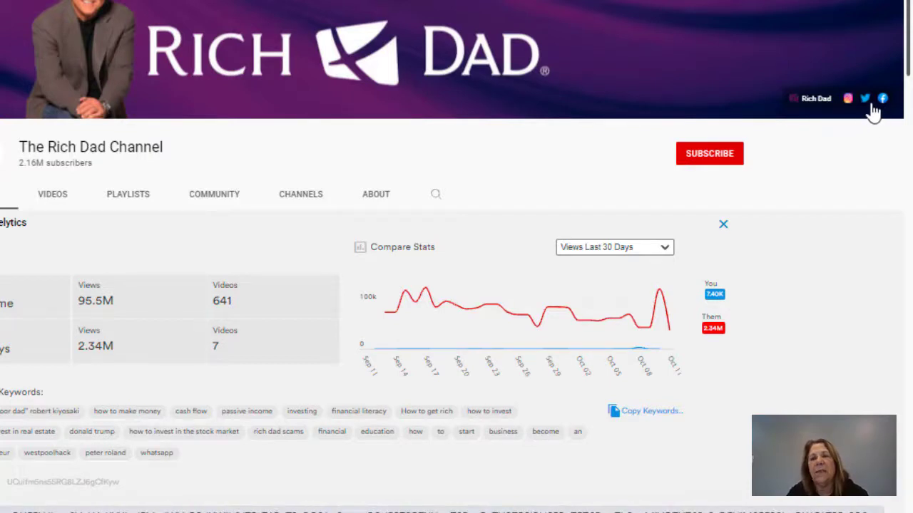
click(804, 105)
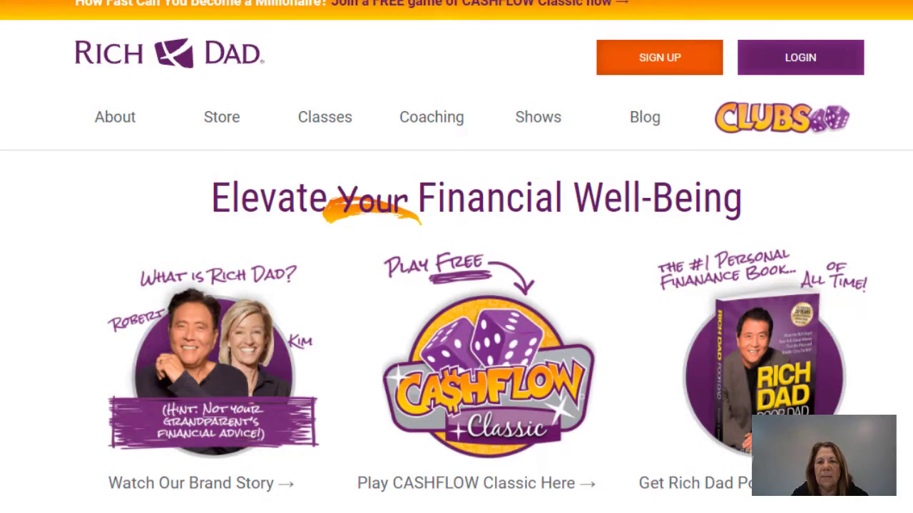
- Browse the Rich Dad homepage offerings and close the WAIT! crypto membership popup
scroll(456, 256, down, 13)
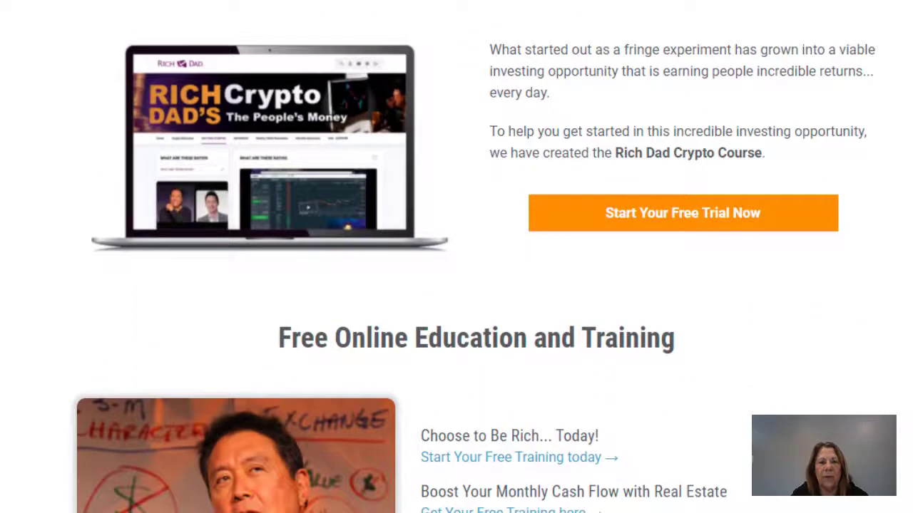
scroll(456, 257, down, 2)
scroll(456, 256, up, 15)
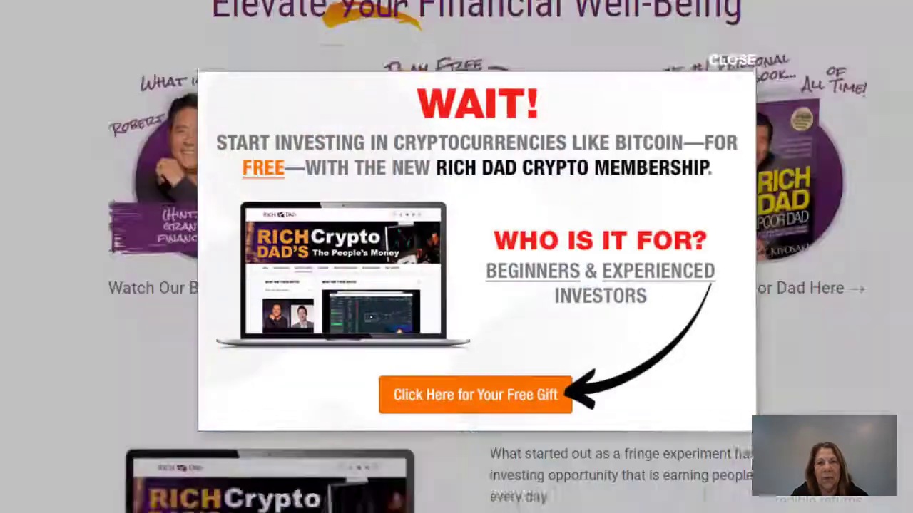
click(725, 61)
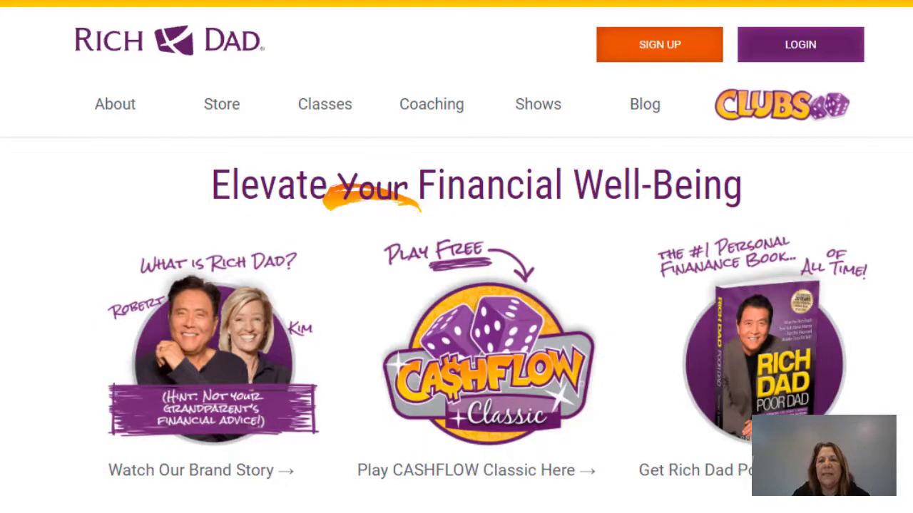
scroll(902, 34, down, 15)
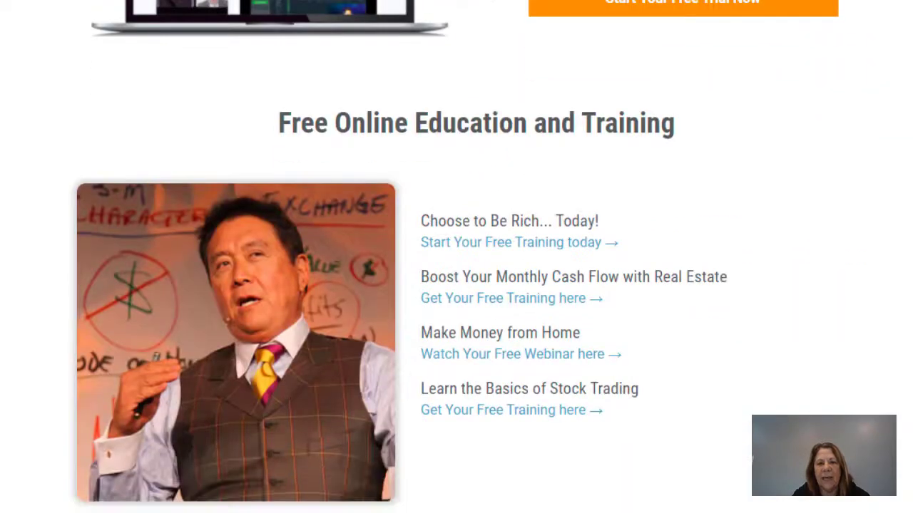
scroll(902, 33, up, 14)
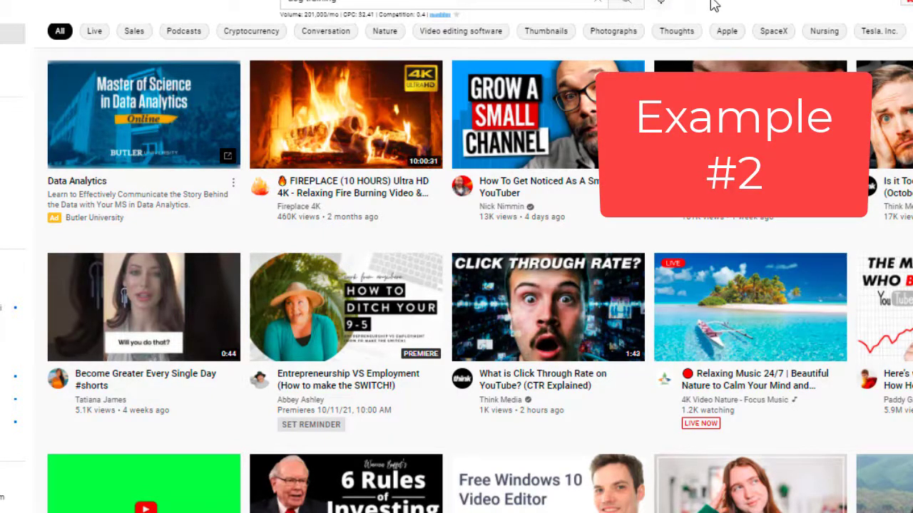
- Search 'dog training', open the Dog Training Revolution channel, and visit its Patreon page
click(379, 5)
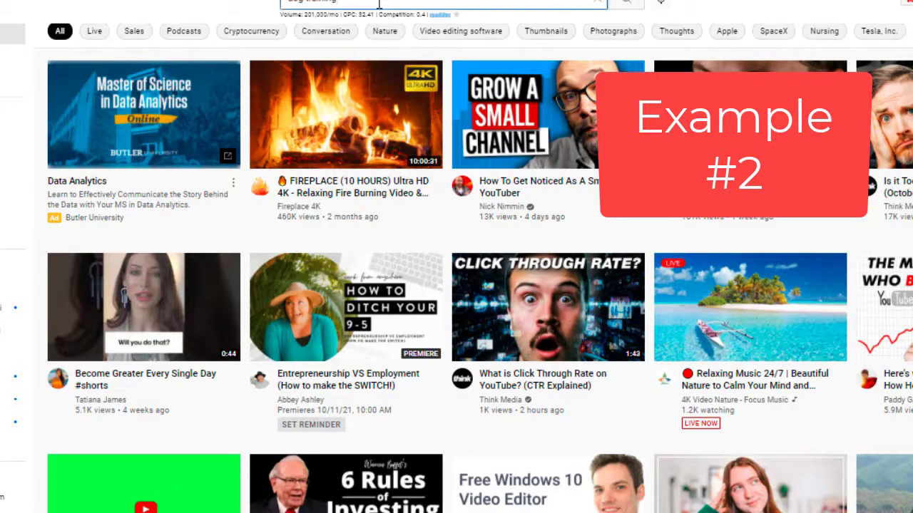
key(Return)
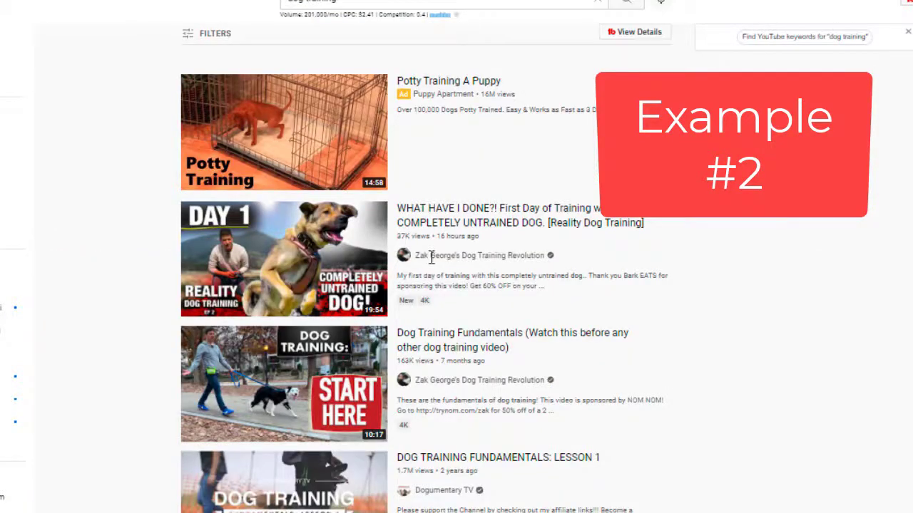
mouse_move(450, 268)
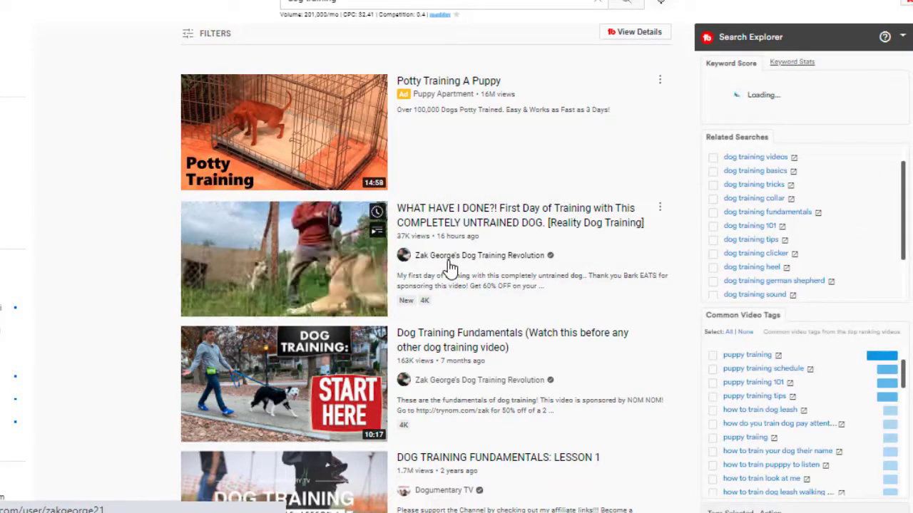
click(448, 260)
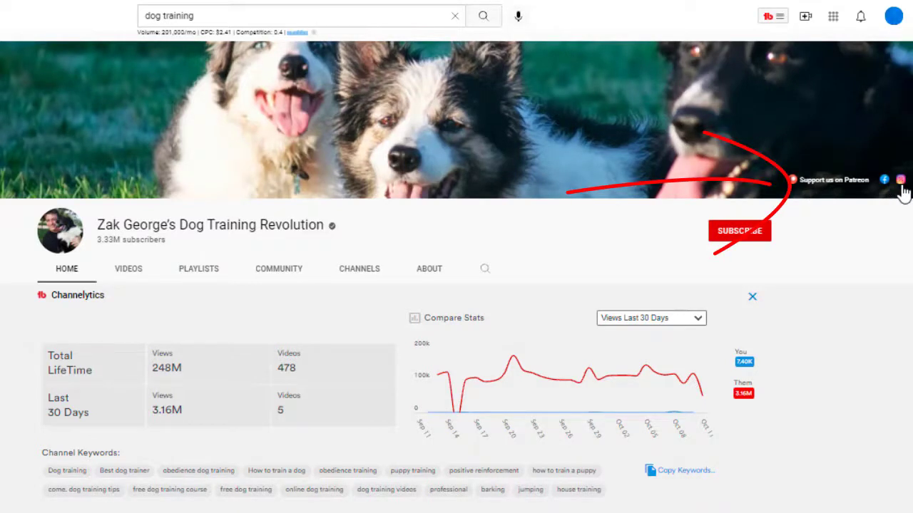
click(827, 181)
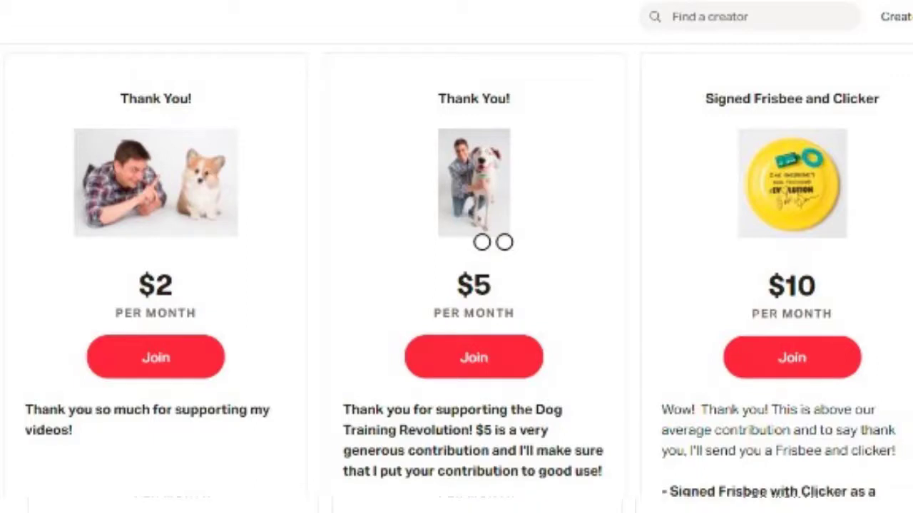
scroll(457, 285, up, 3)
scroll(456, 285, down, 2)
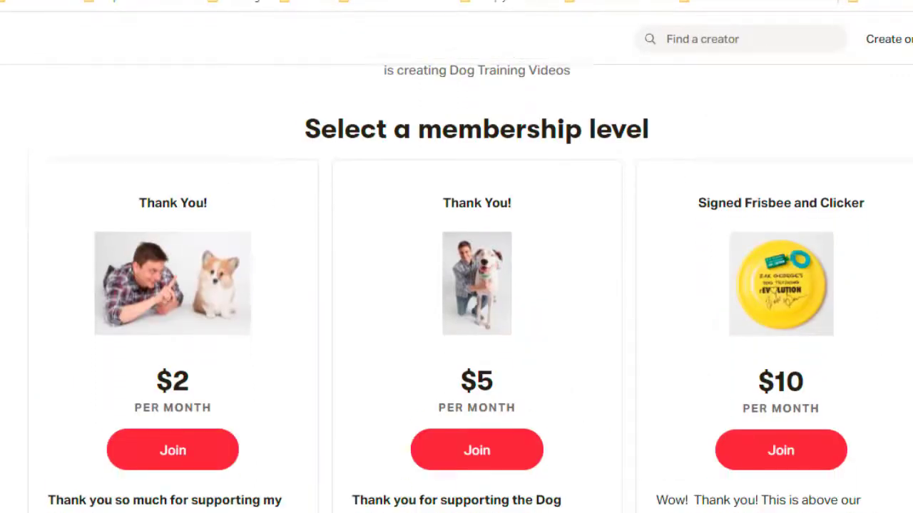
scroll(456, 285, down, 3)
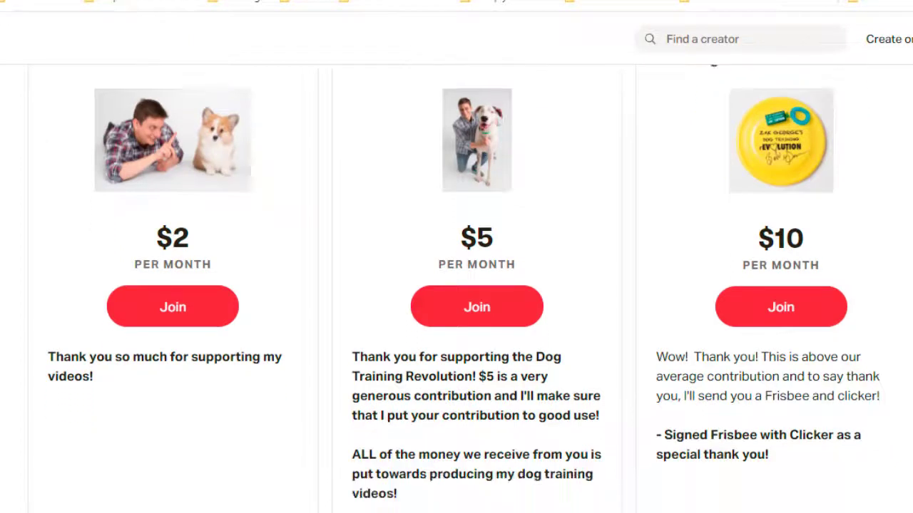
scroll(456, 286, down, 2)
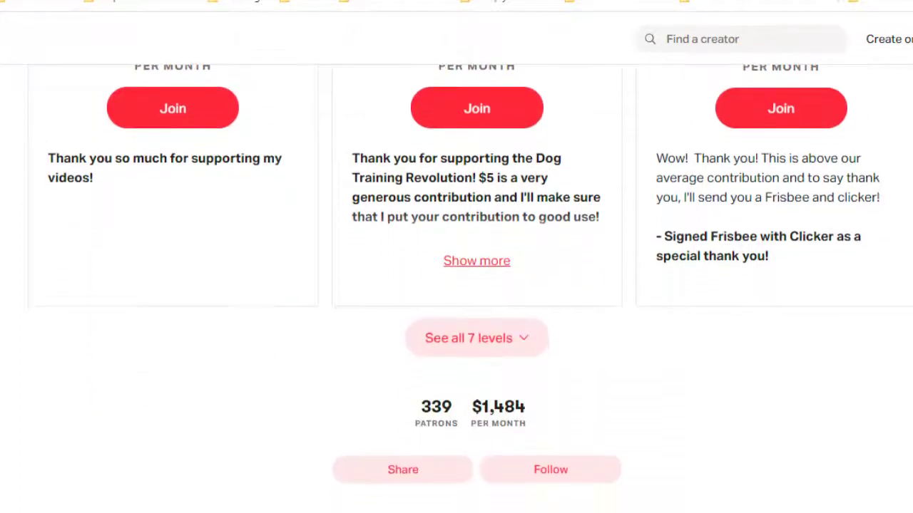
scroll(457, 285, up, 2)
scroll(457, 285, up, 2)
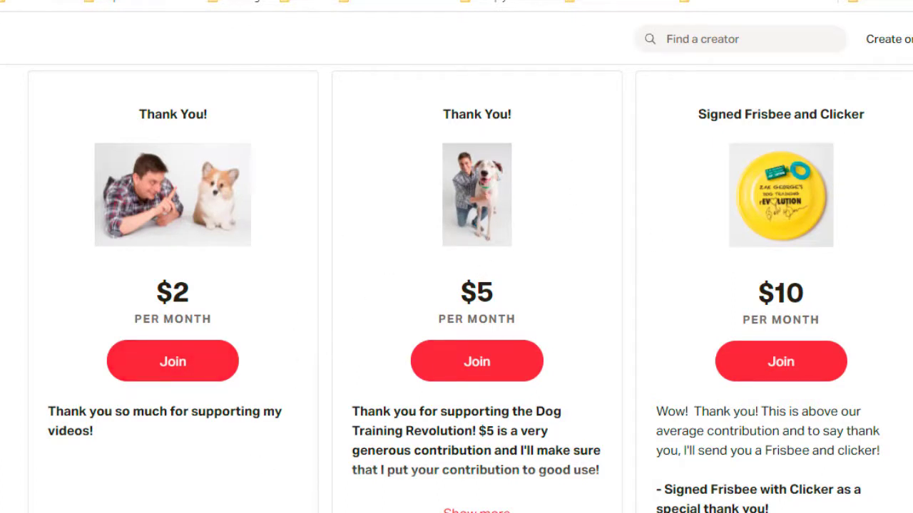
scroll(456, 285, down, 5)
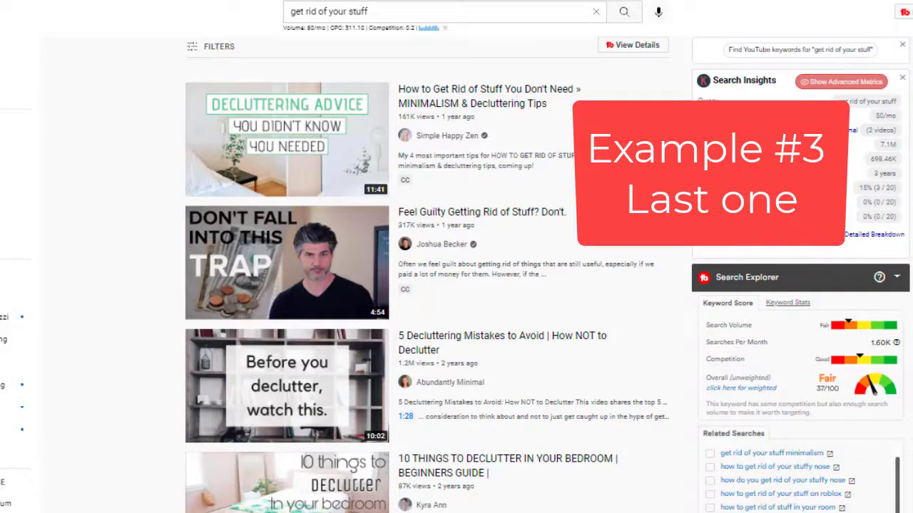
- Scroll the decluttering results and open the family minimalism creator's channel page
scroll(428, 286, down, 5)
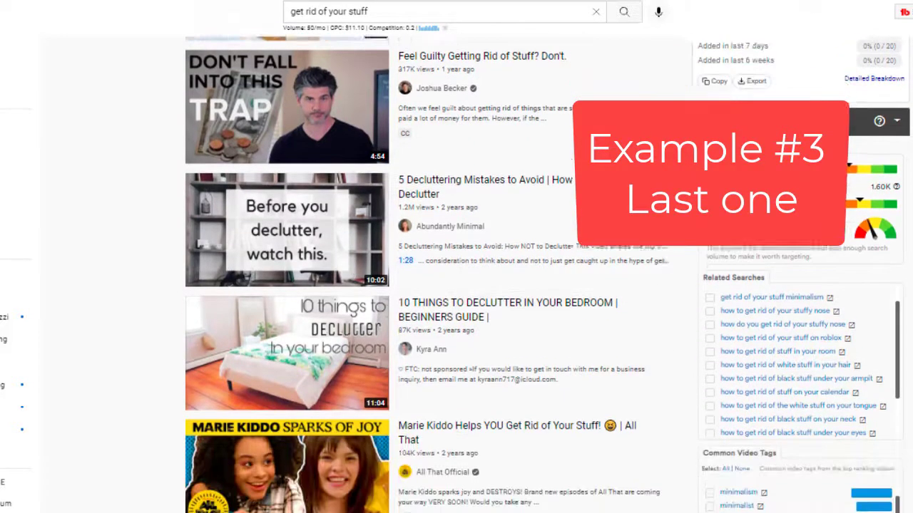
scroll(428, 285, down, 1)
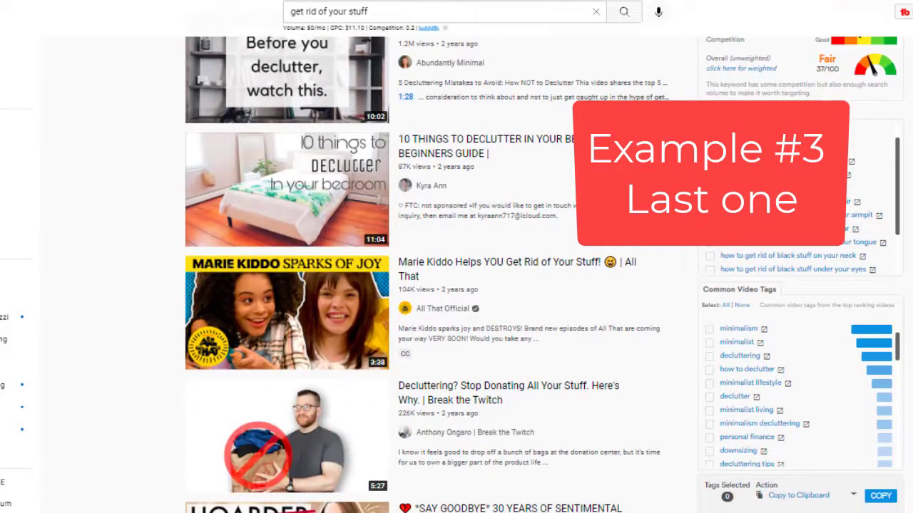
scroll(428, 285, down, 3)
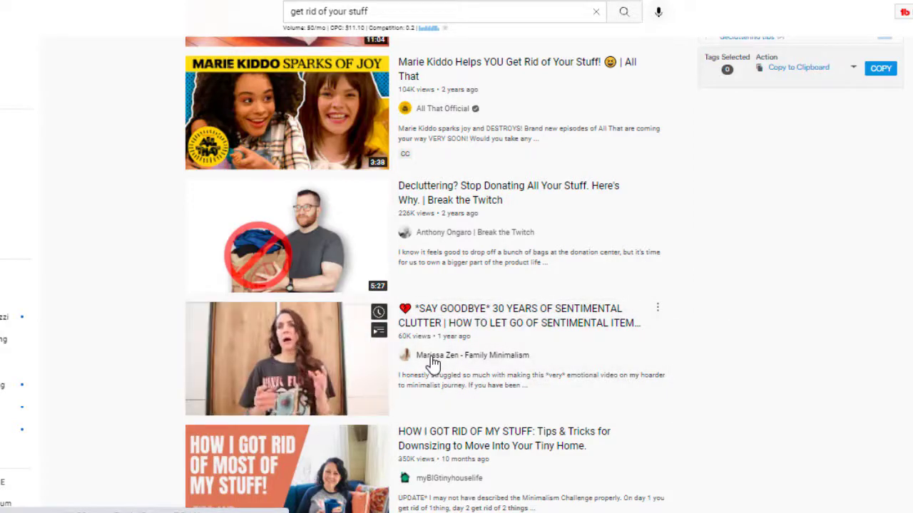
click(434, 357)
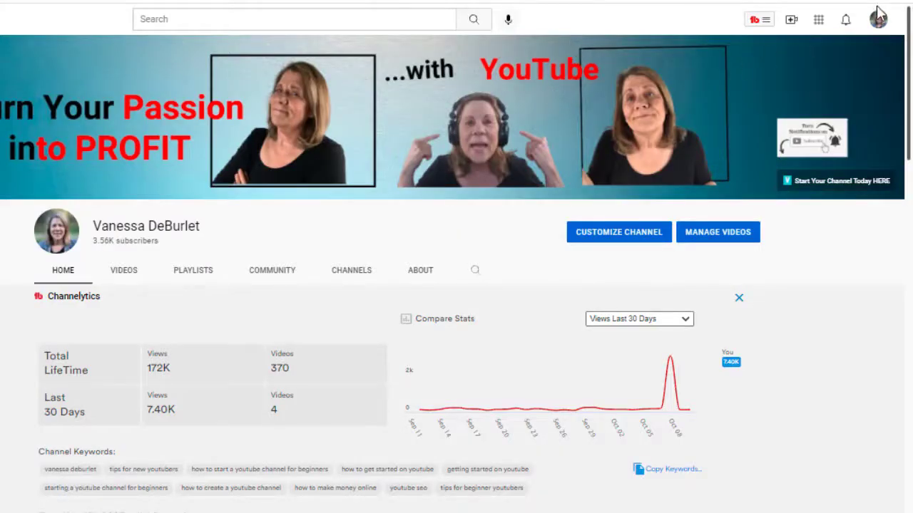
- Go to Your channel from the account menu and open Customize Channel
click(879, 21)
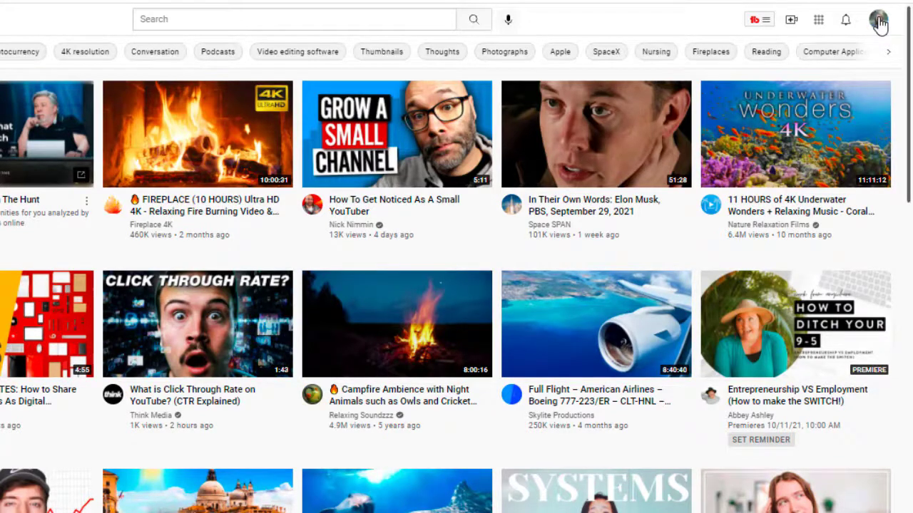
click(877, 21)
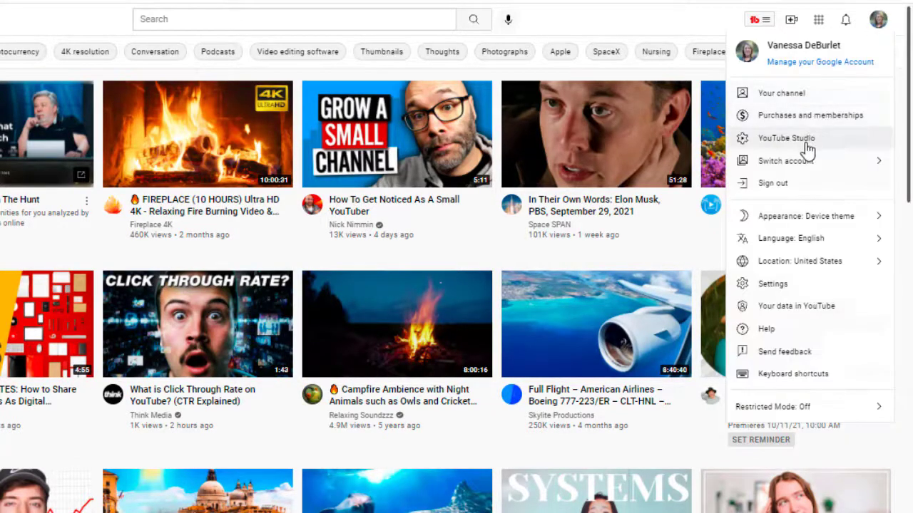
click(775, 97)
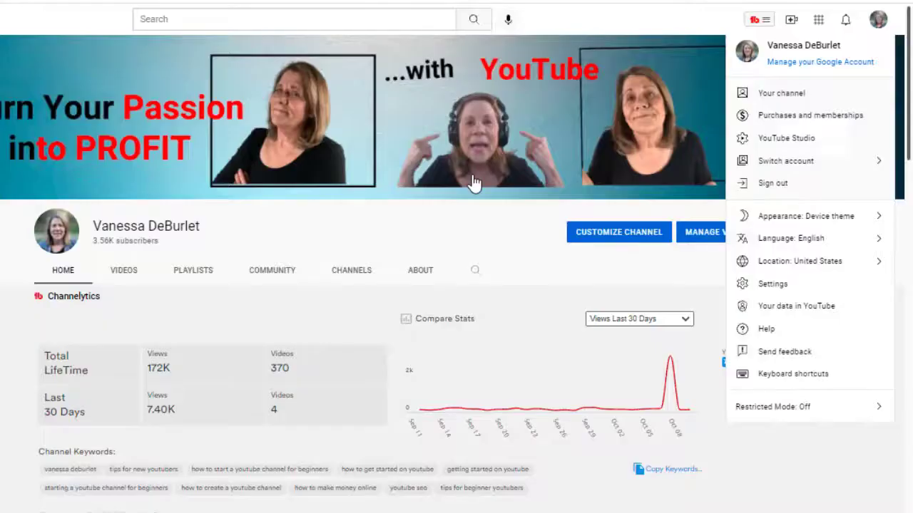
click(587, 239)
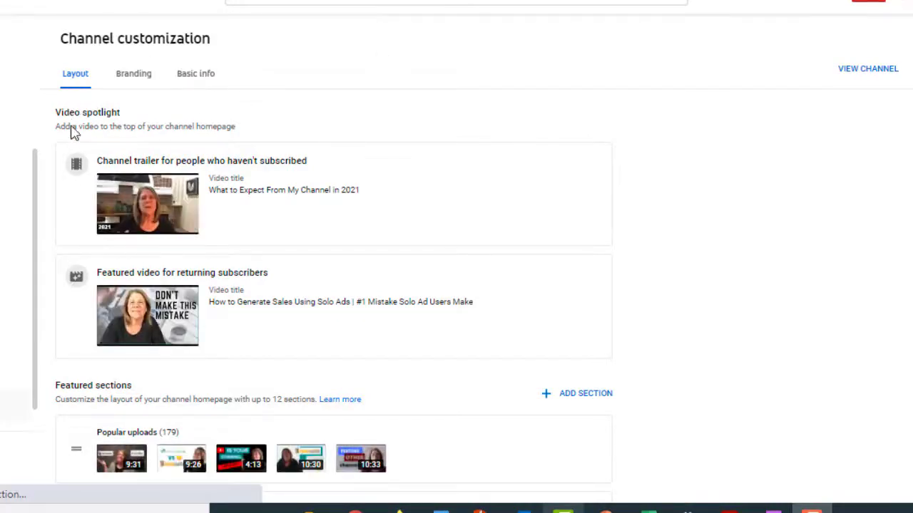
- Switch from Branding to the Basic info tab and scroll down to the four channel links
click(137, 82)
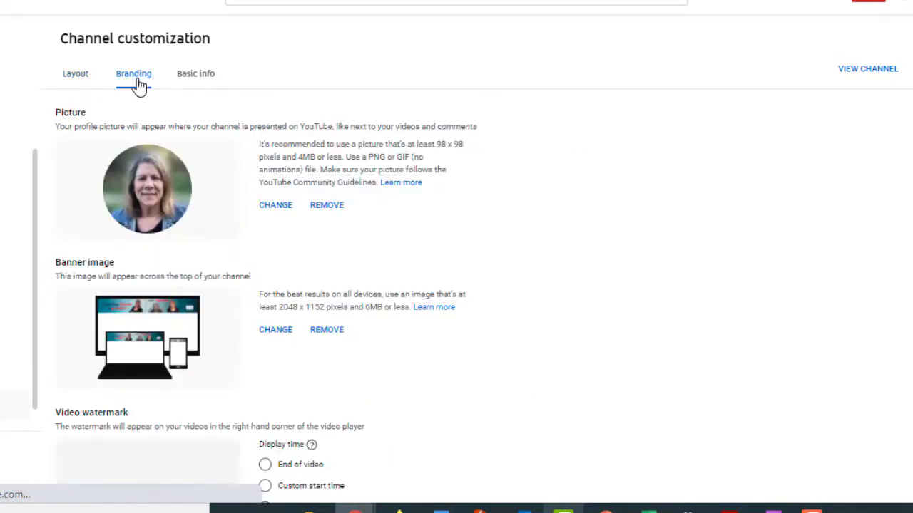
click(198, 79)
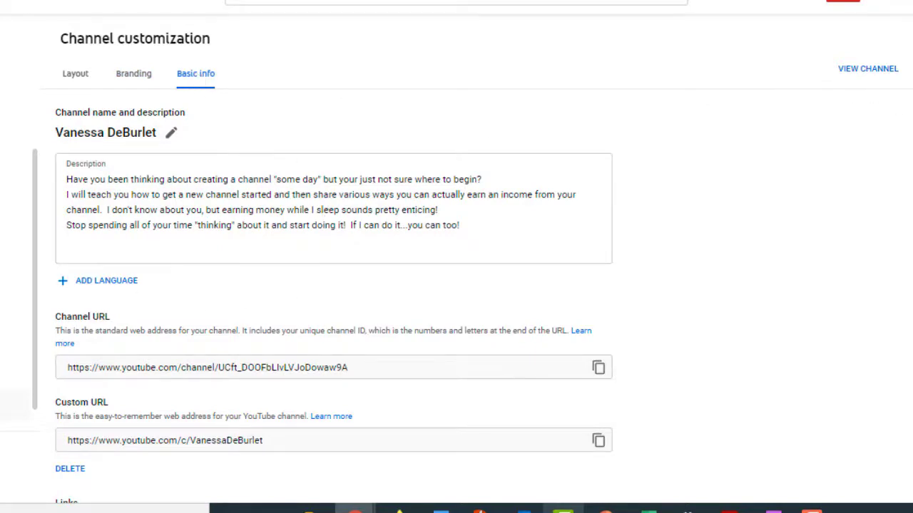
scroll(457, 285, down, 3)
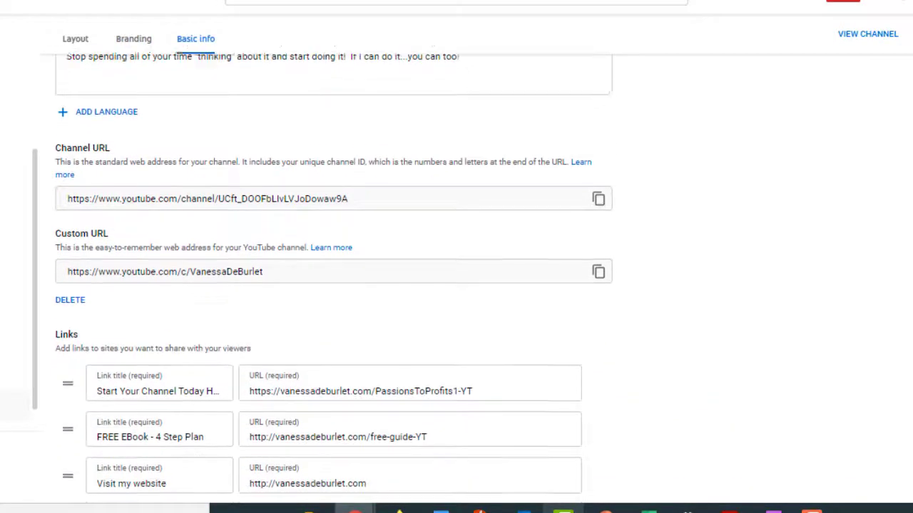
scroll(456, 285, down, 1)
scroll(457, 285, down, 2)
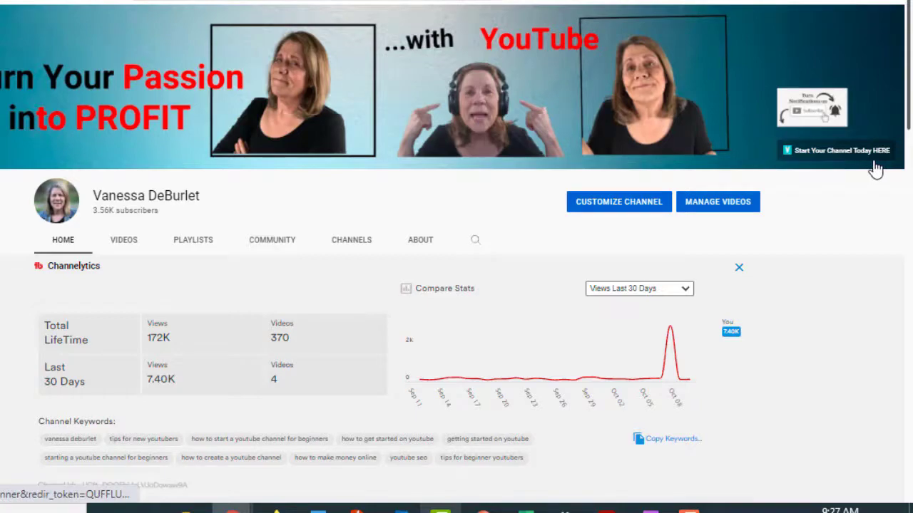
click(611, 3)
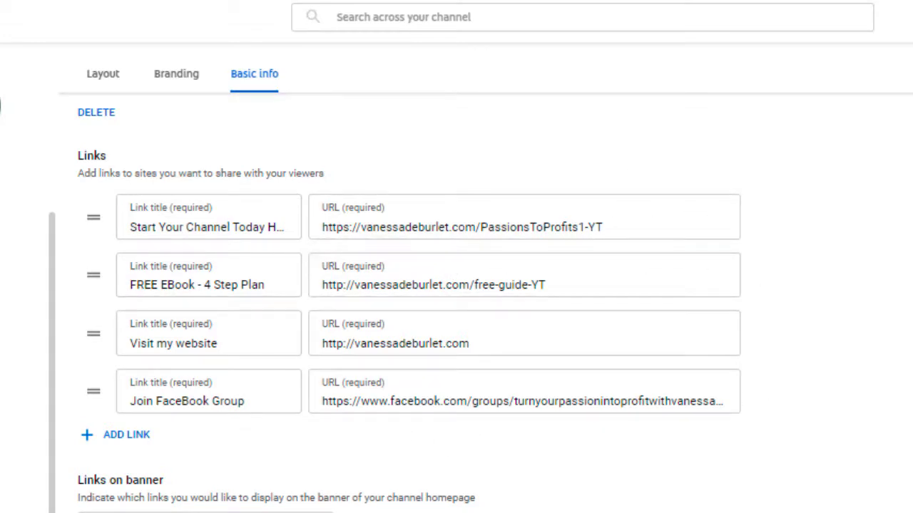
- Leave Links on banner at First link and drag Join FaceBook Group up to second place
scroll(409, 309, down, 1)
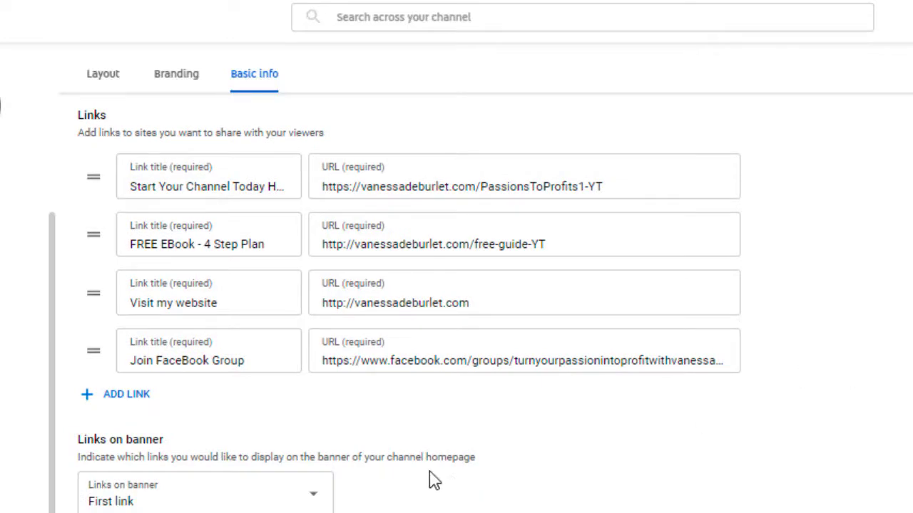
drag(90, 299, 91, 288)
click(314, 497)
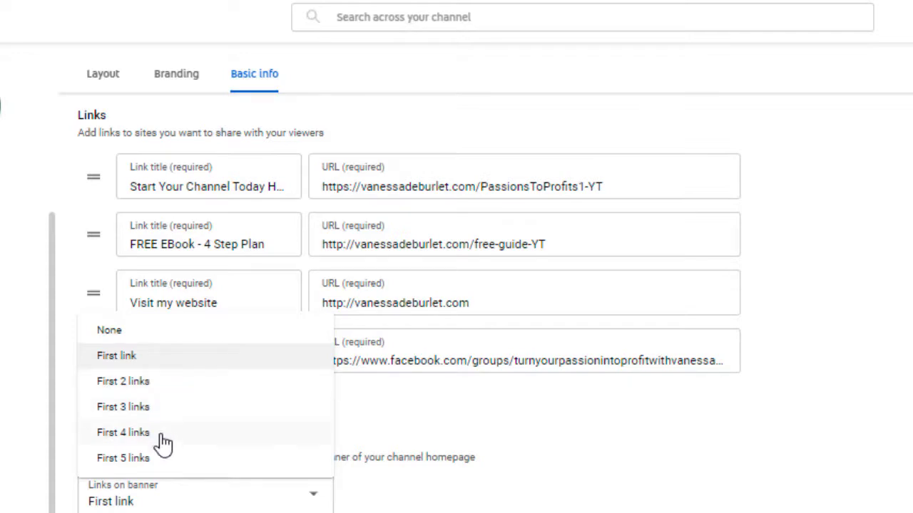
click(399, 510)
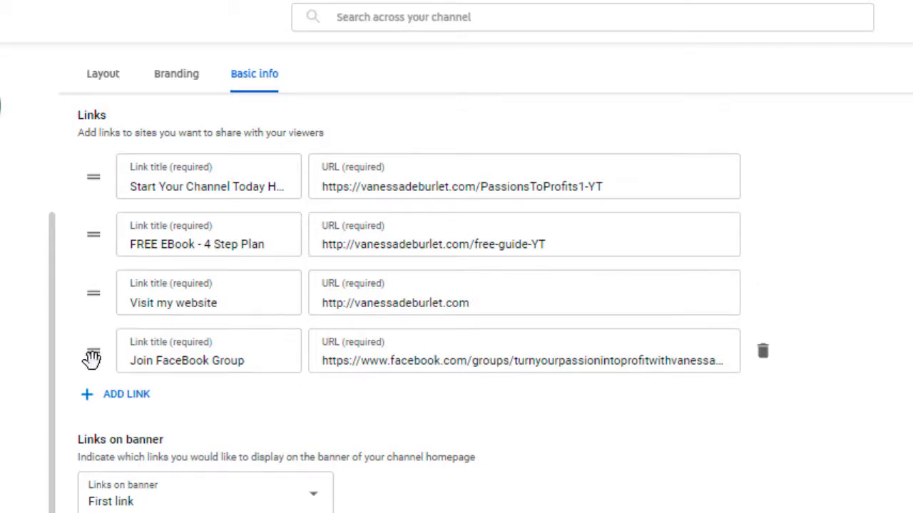
drag(89, 355, 84, 227)
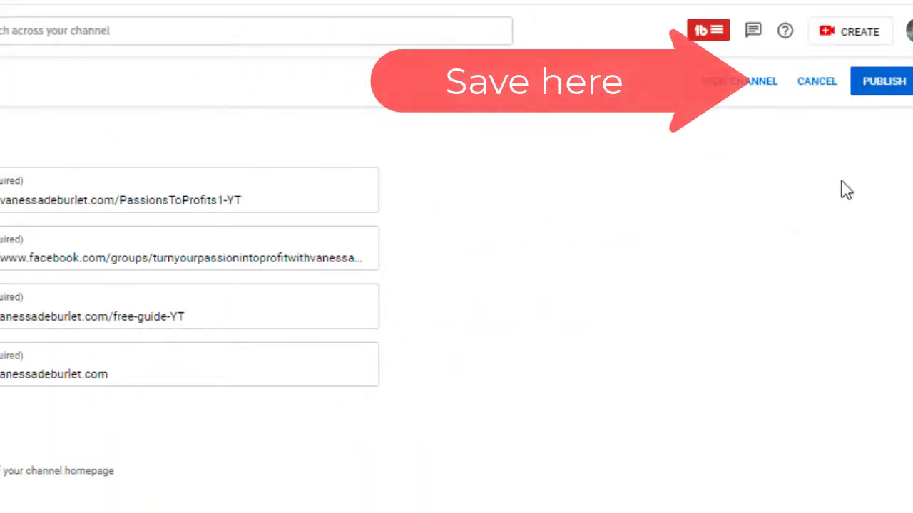
- Publish the reordered links, rechecking the Links on banner setting before publishing again
click(879, 86)
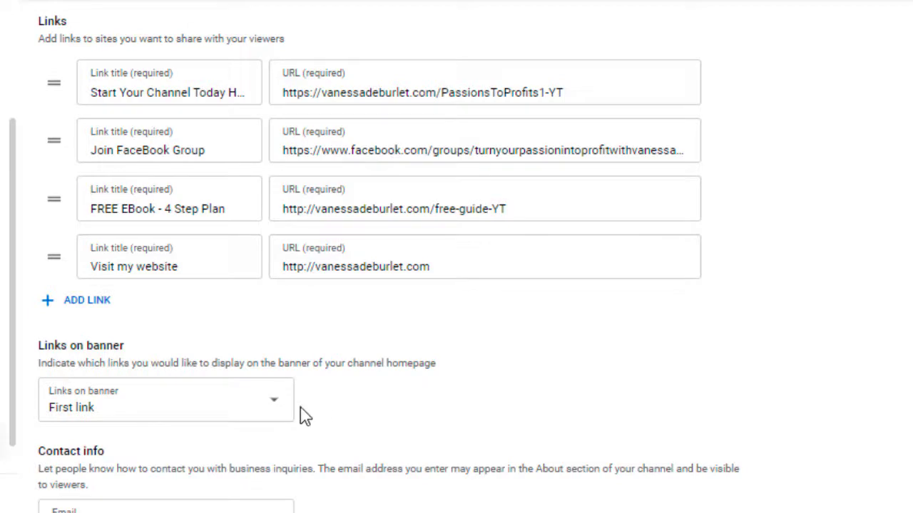
click(276, 407)
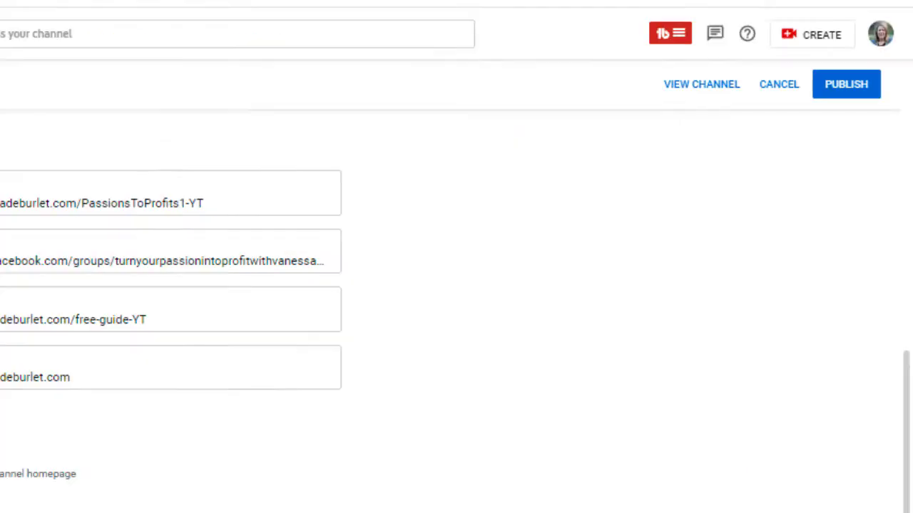
click(835, 90)
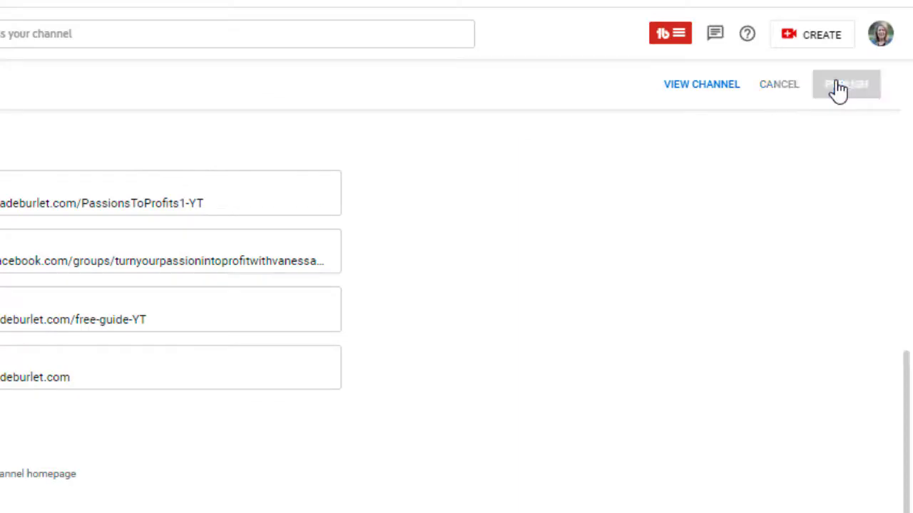